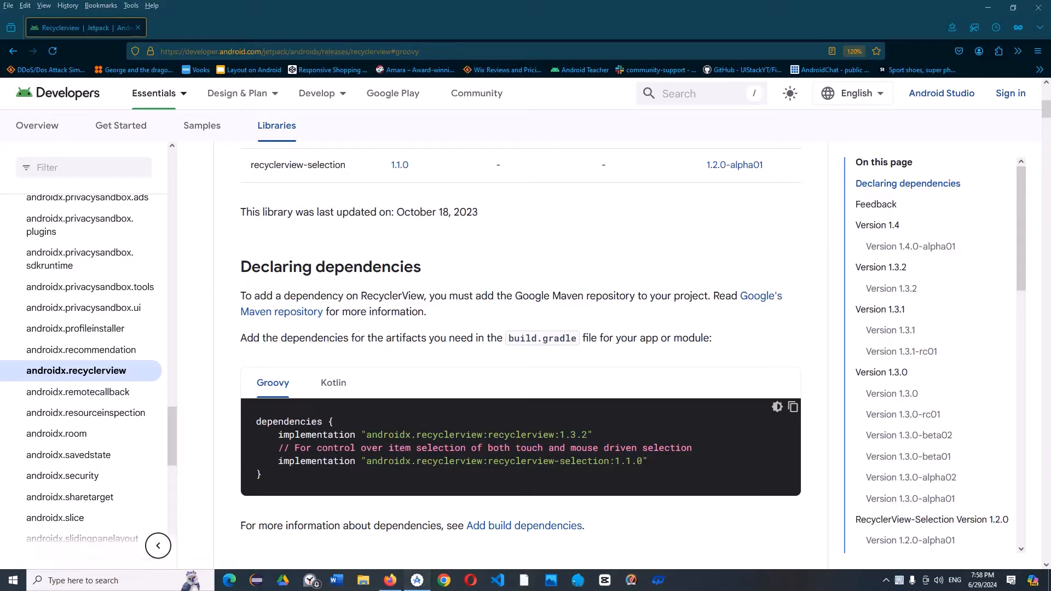
Switch from the docs to Android Studio and expand the Gradle Scripts node in the Project tree
left_click(418, 581)
left_click(13, 69)
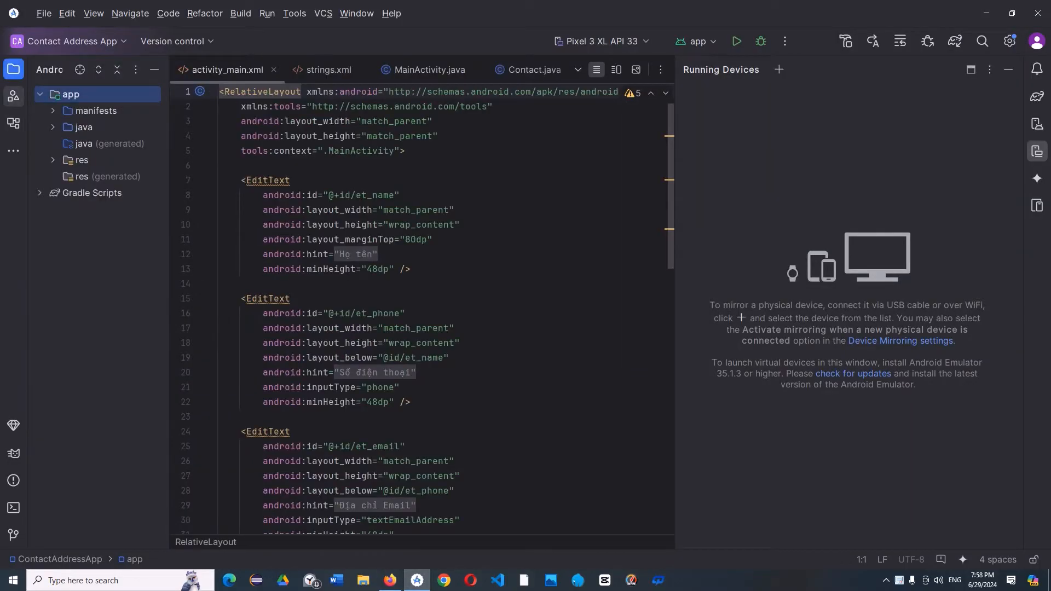
left_click(40, 192)
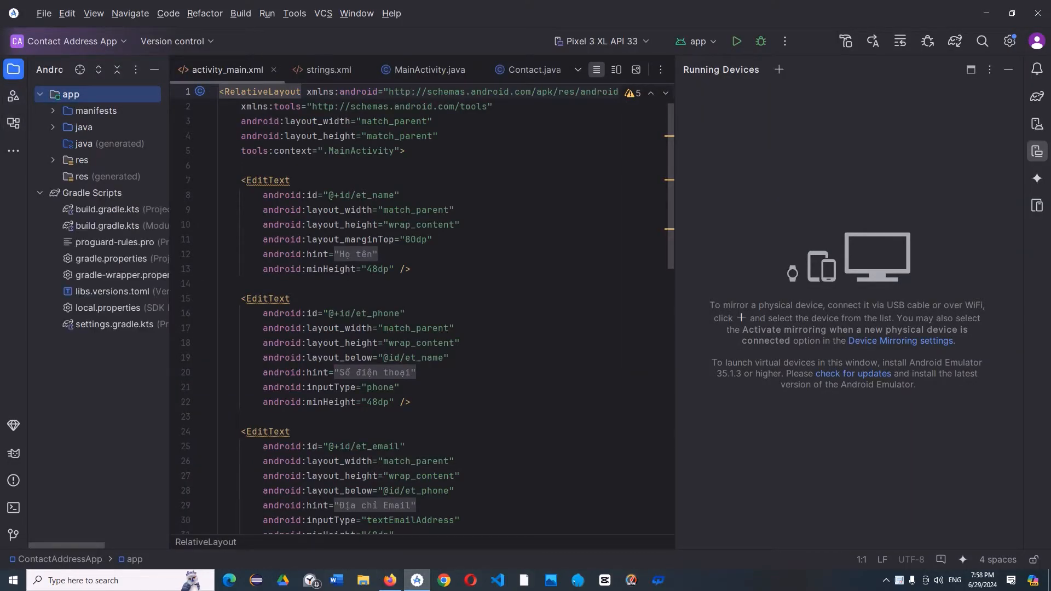
Bring up build.gradle.kts (Module :app) with the Running Devices panel hidden
double_click(107, 225)
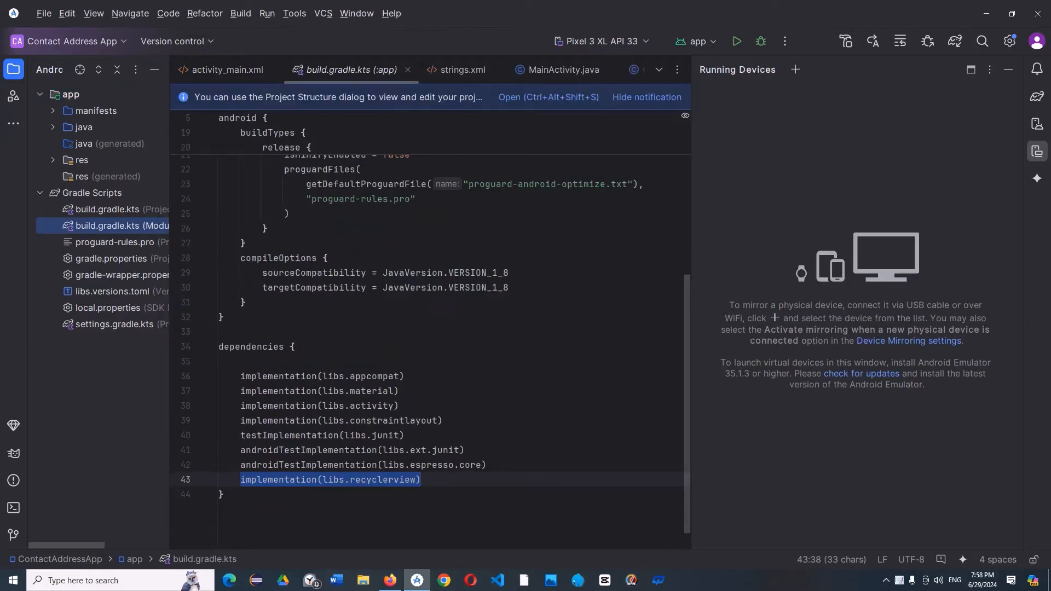
key("shift+Escape")
scroll(451, 329, "down", 1)
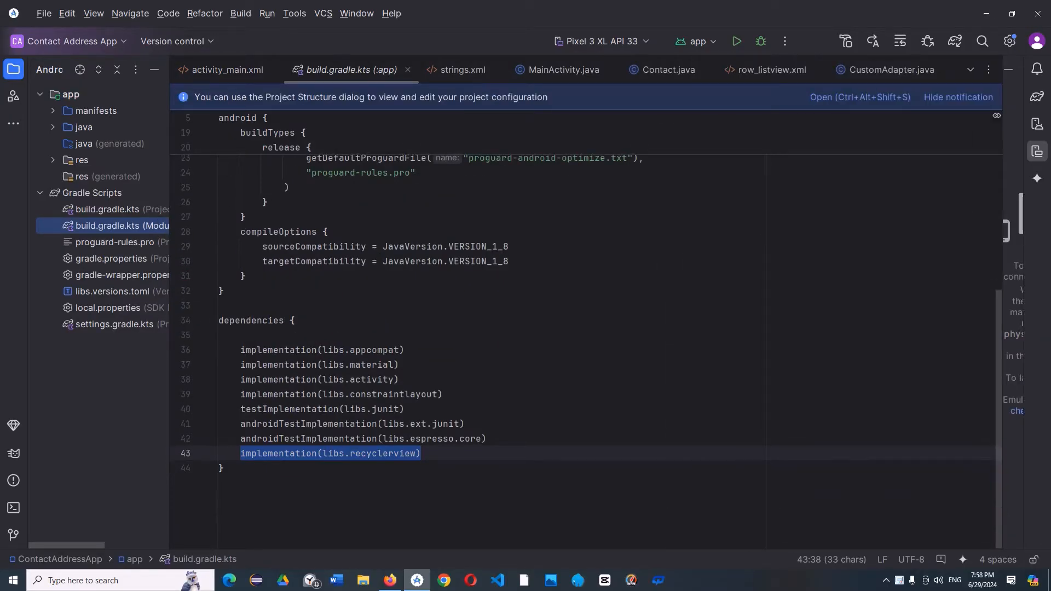
left_click(333, 454)
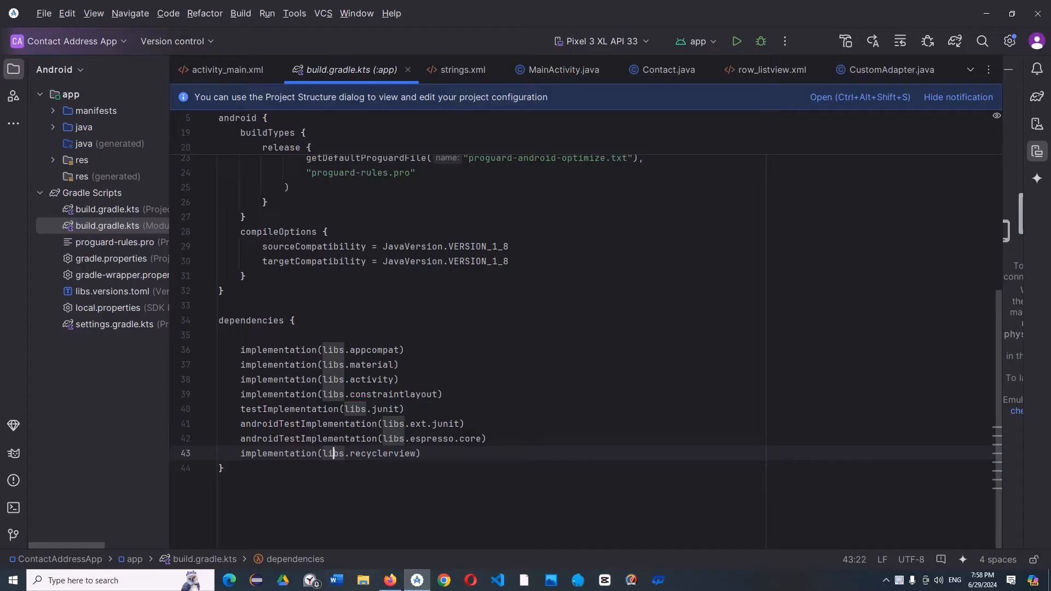
Review the dependencies block on lines 36–43, including implementation(libs.recyclerview) on line 43
left_click_drag(240, 350, 420, 453)
left_click(421, 438)
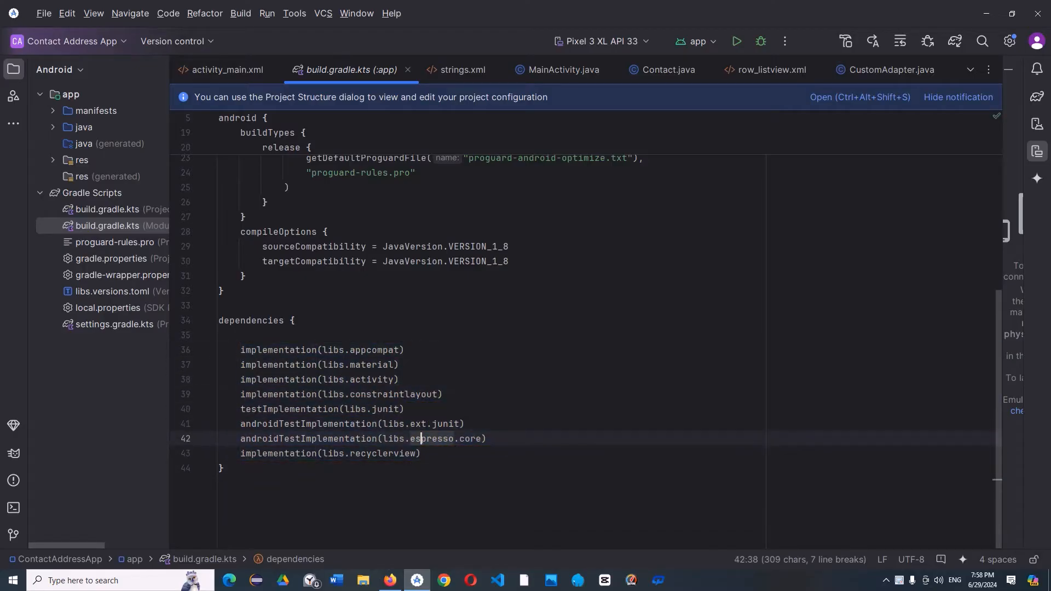
left_click_drag(241, 351, 423, 454)
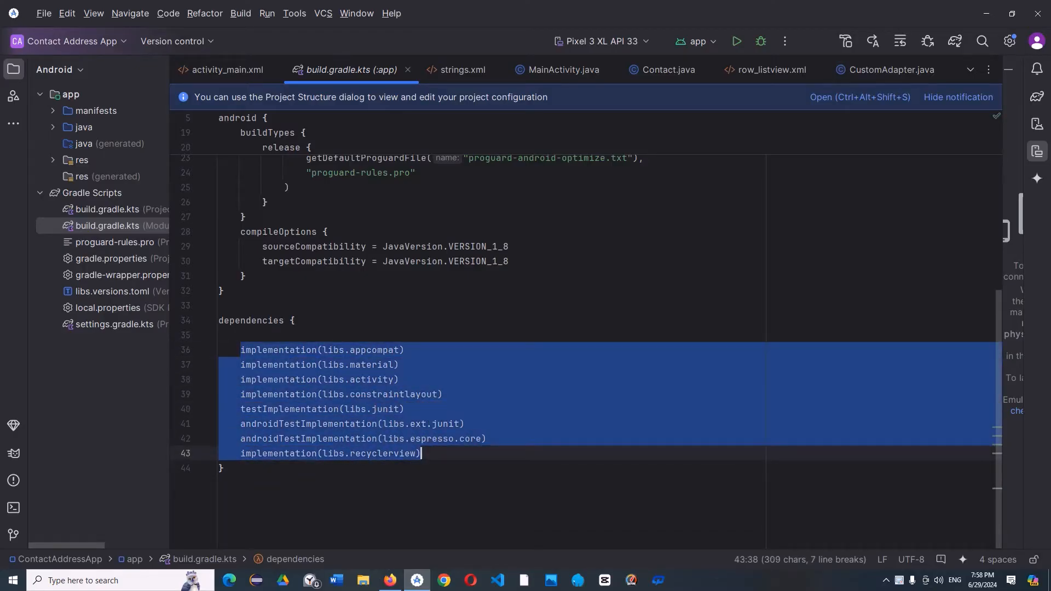
left_click(245, 350)
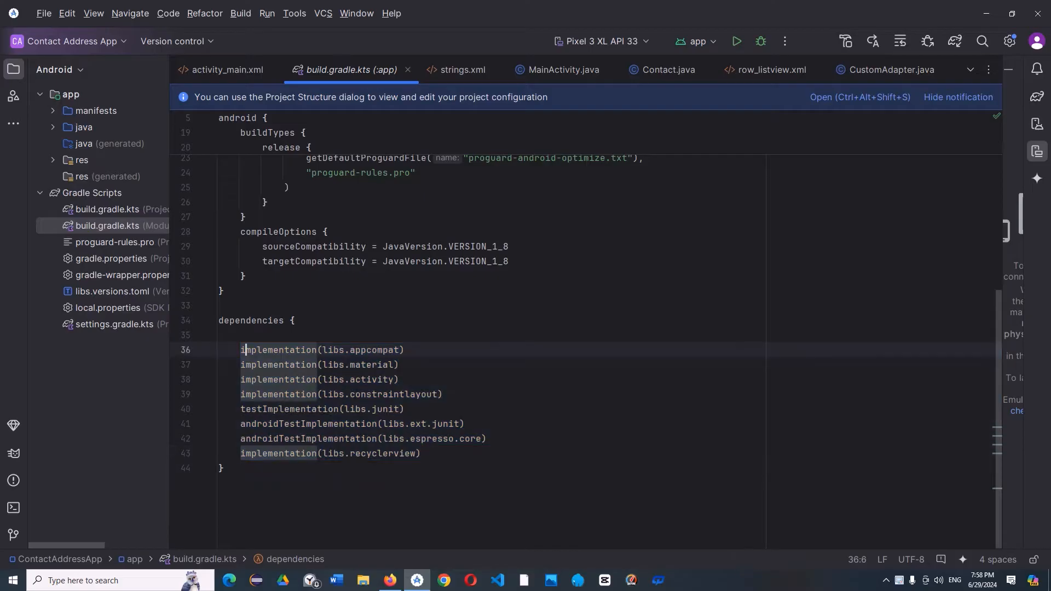
left_click(403, 380)
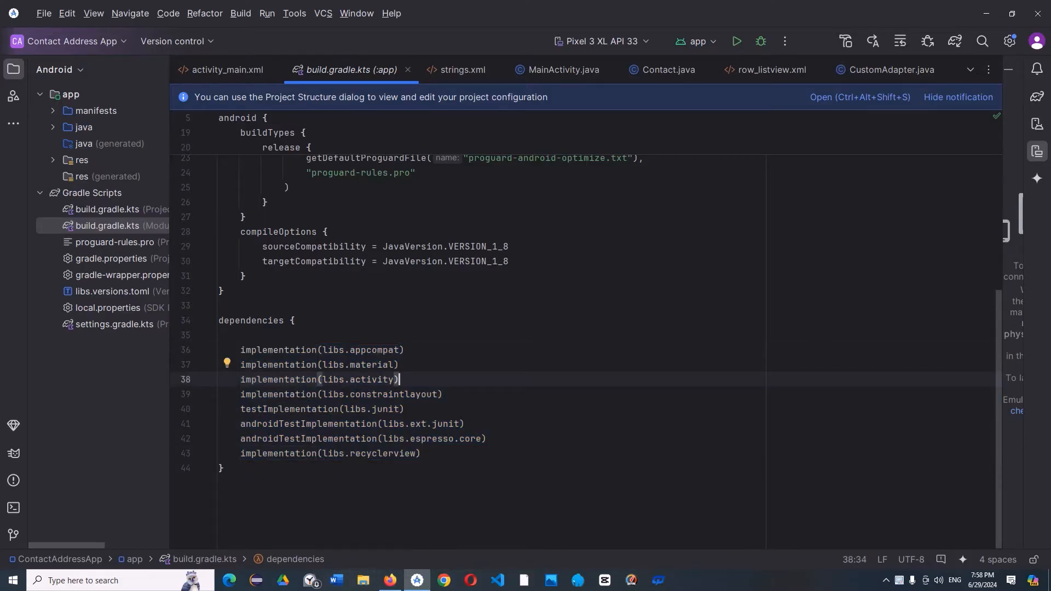
left_click_drag(240, 453, 421, 454)
left_click(422, 453)
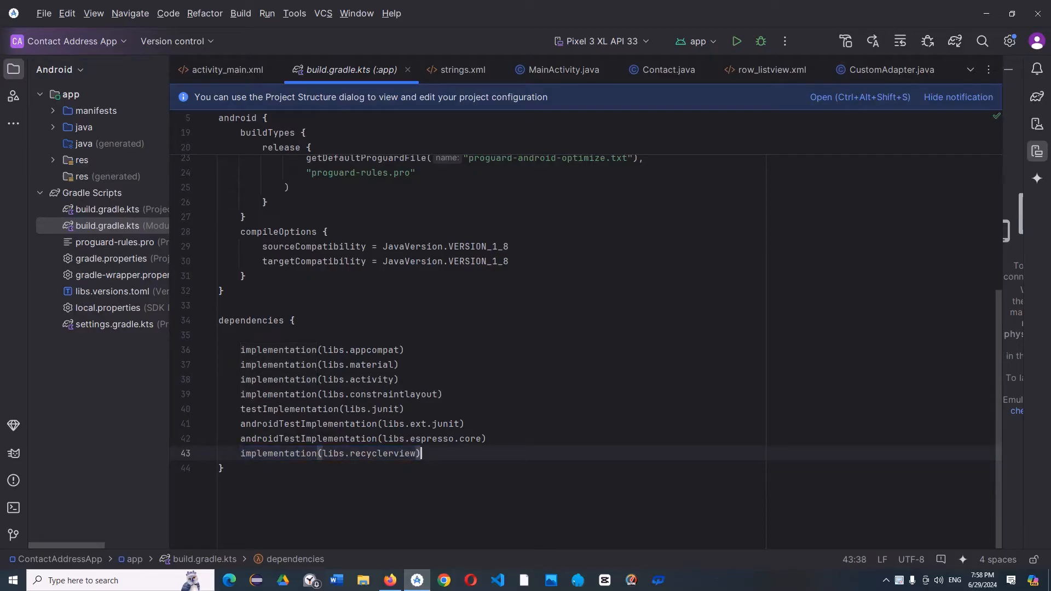
Copy the recyclerview:1.3.2 implementation line from the docs' Groovy snippet
left_click(391, 580)
scroll(520, 328, "down", 2)
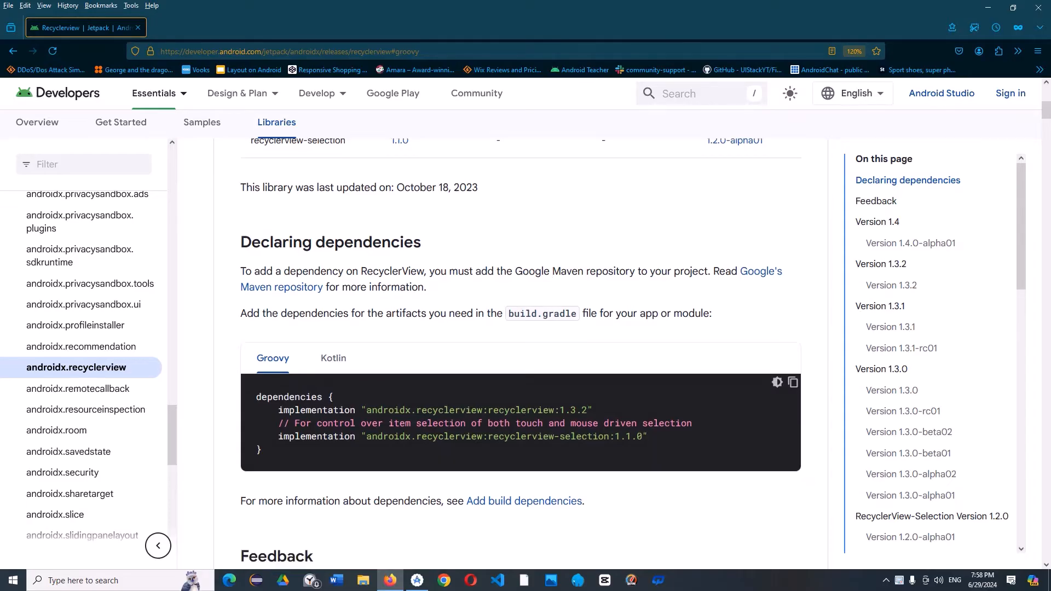
left_click_drag(266, 227, 593, 227)
key("ctrl+c")
left_click(593, 247)
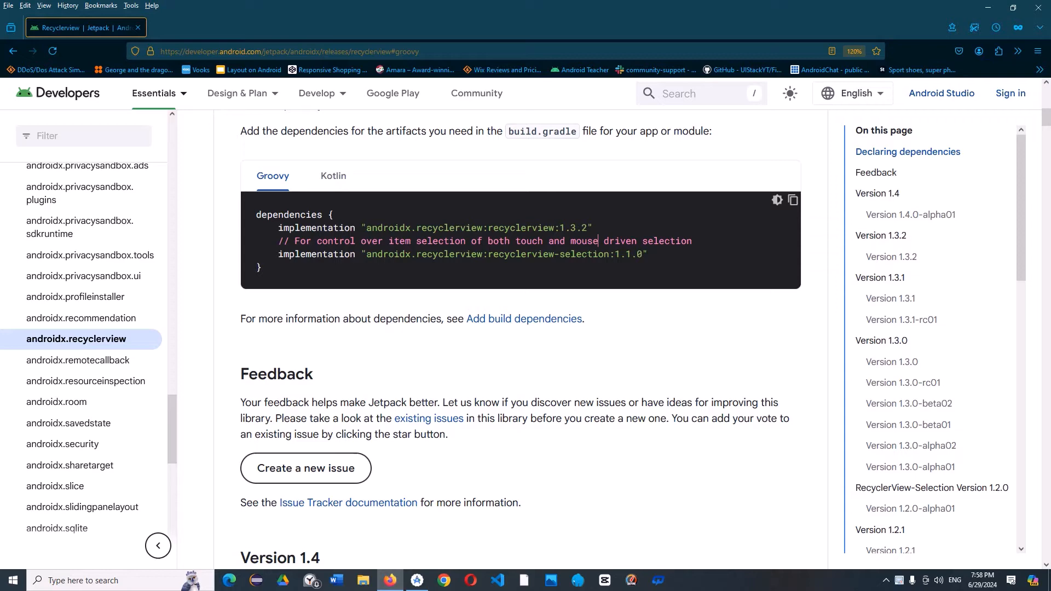
left_click_drag(278, 227, 593, 227)
key("ctrl+c")
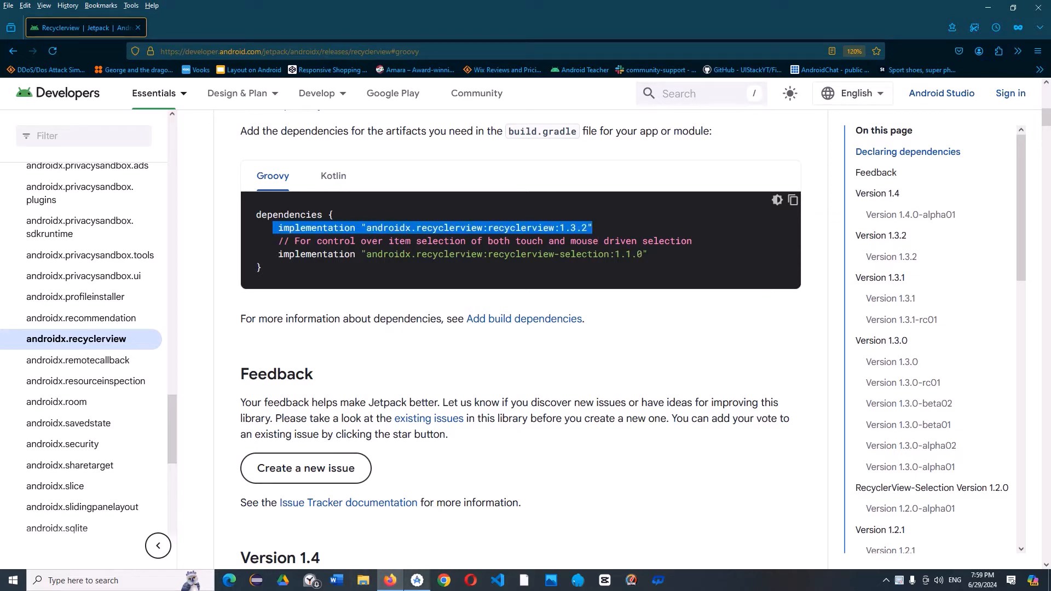
Back in the build file, highlight the implementation(libs.recyclerview) line 43 for comparison
left_click(417, 581)
left_click(262, 454)
left_click_drag(241, 453, 420, 454)
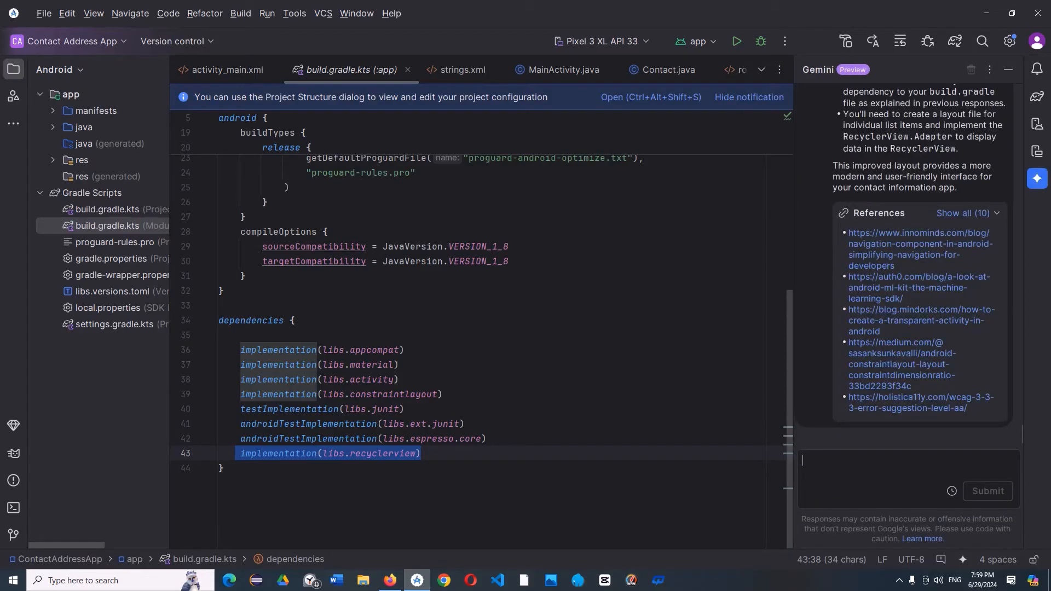
scroll(797, 271, "up", 5)
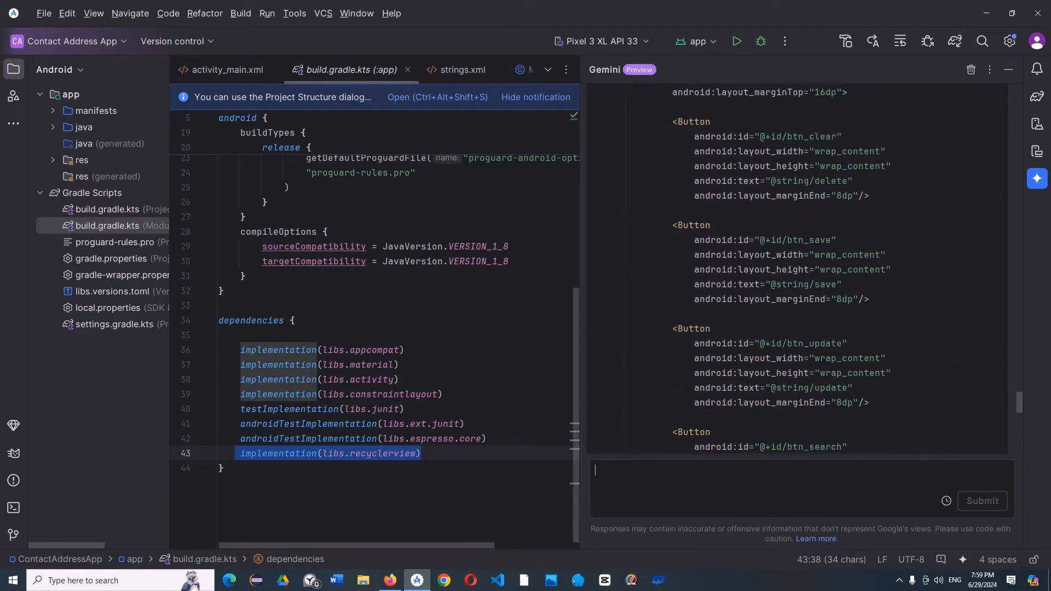
scroll(797, 271, "up", 10)
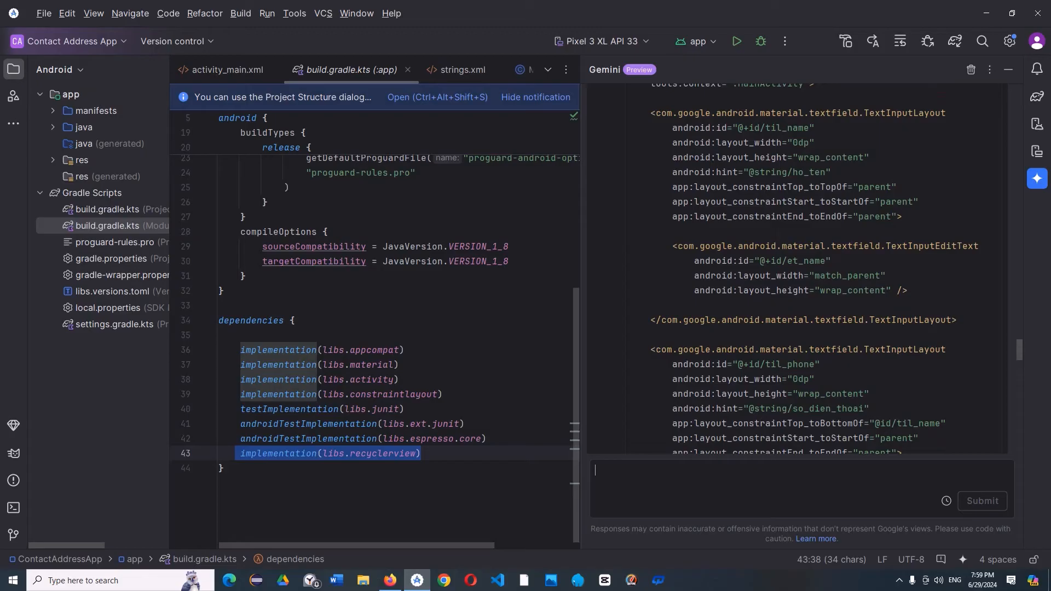
scroll(797, 271, "down", 10)
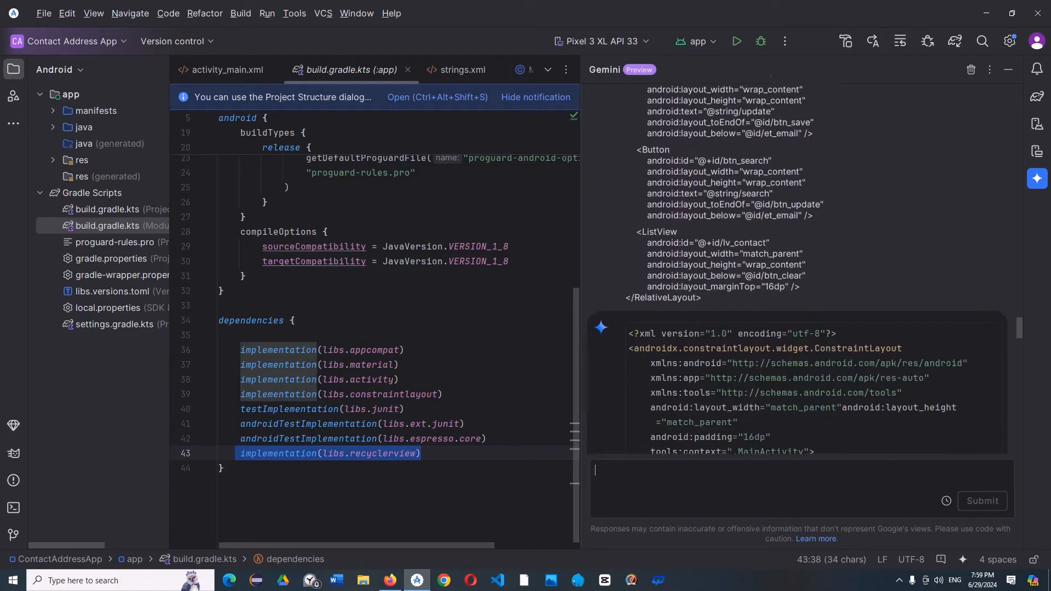
scroll(796, 271, "up", 1)
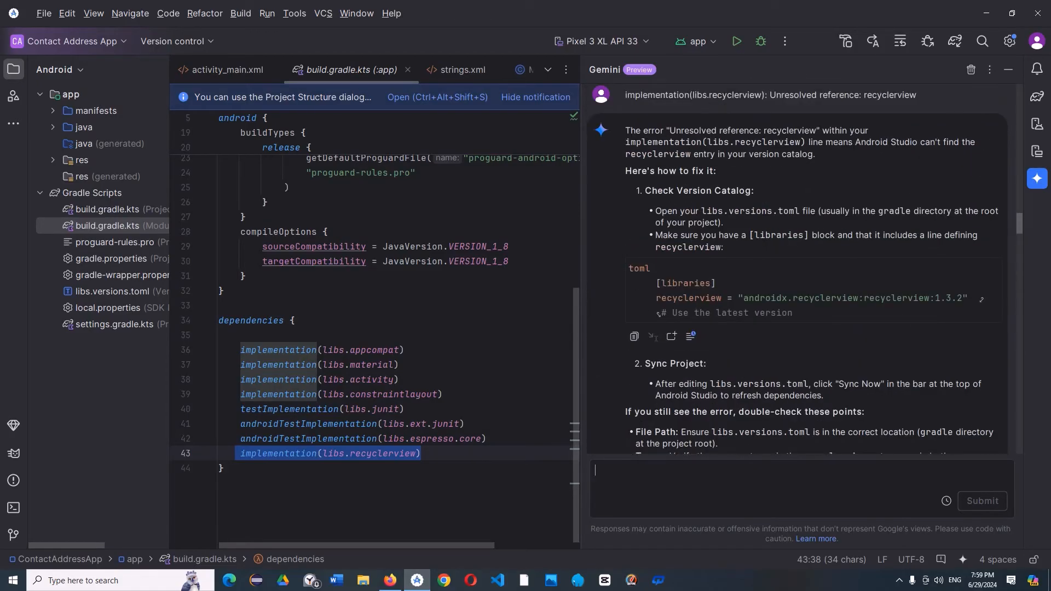
Highlight libs.recyclerview in the Gemini question and the catalog-checking instructions in its answer
left_click(735, 95)
double_click(734, 95)
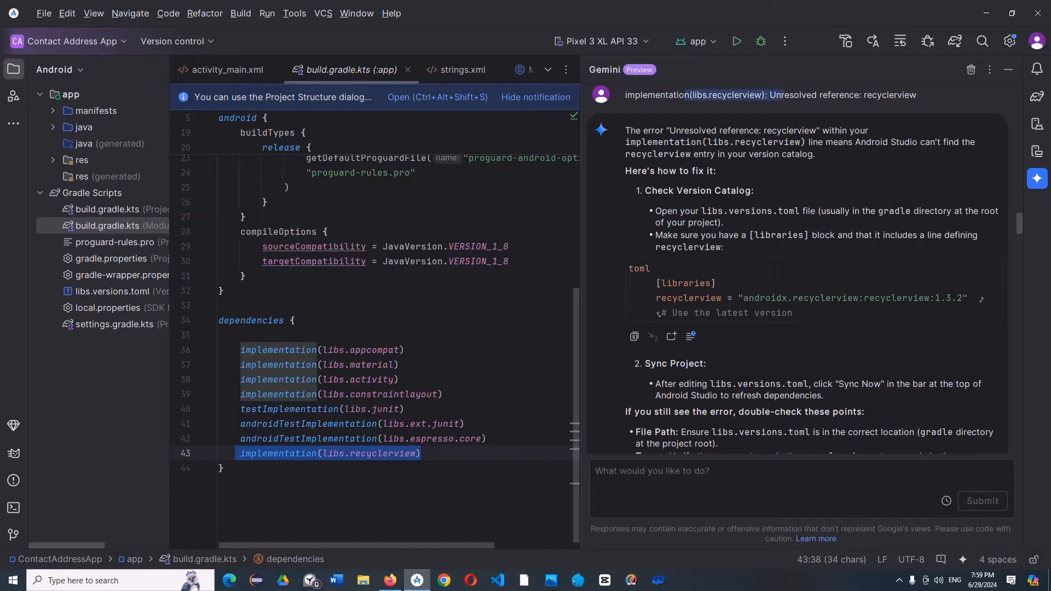
left_click(822, 95)
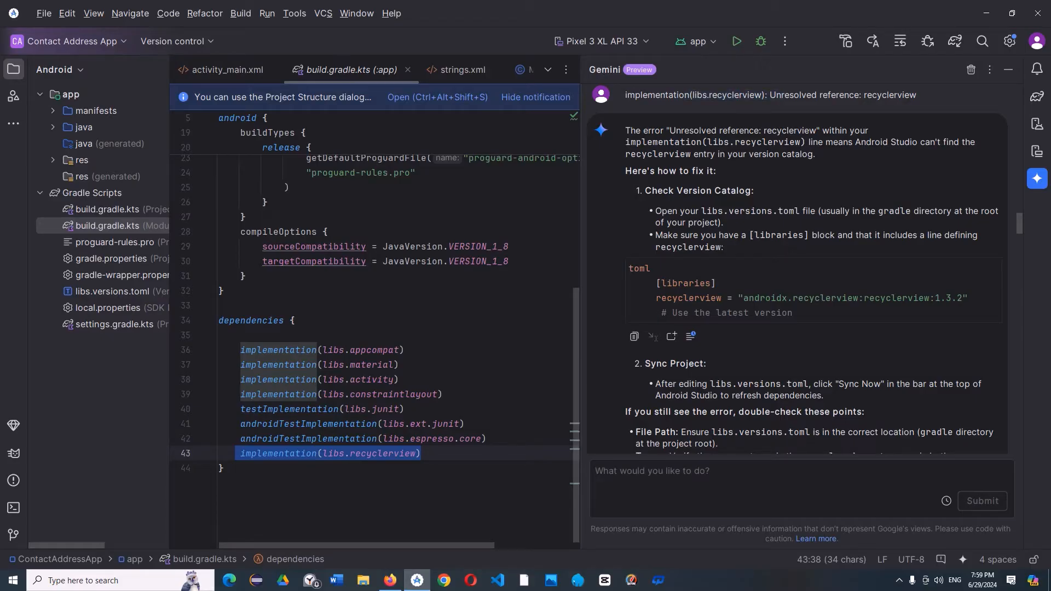
left_click_drag(656, 212, 763, 234)
left_click(821, 247)
Check the recyclerview 1.3.2 entry on line 18 of libs.versions.toml, narrowing the Project panel for room
double_click(112, 291)
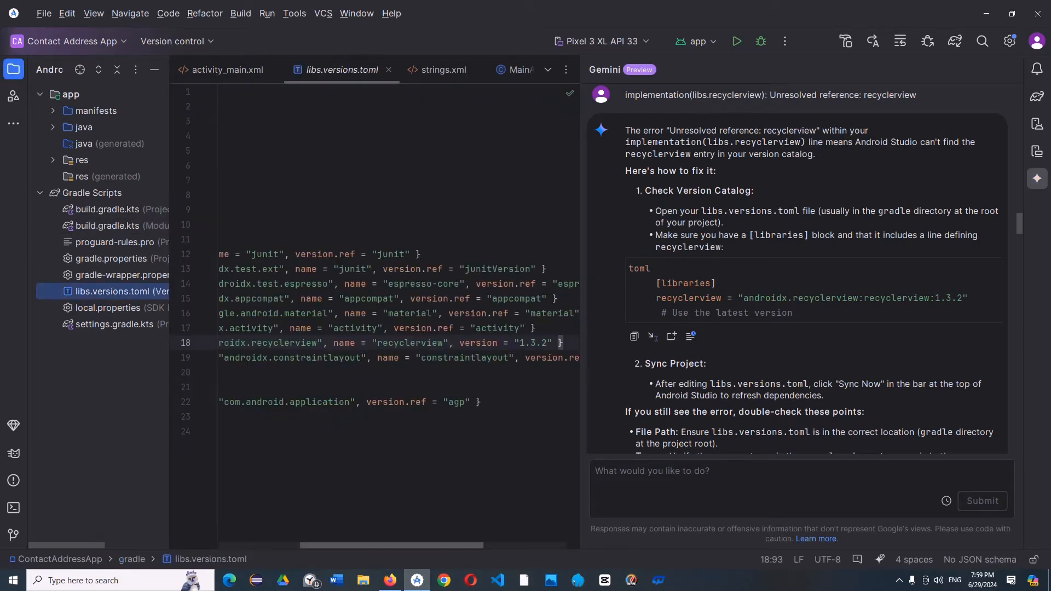
scroll(395, 329, "left", 5)
key("shift+Home")
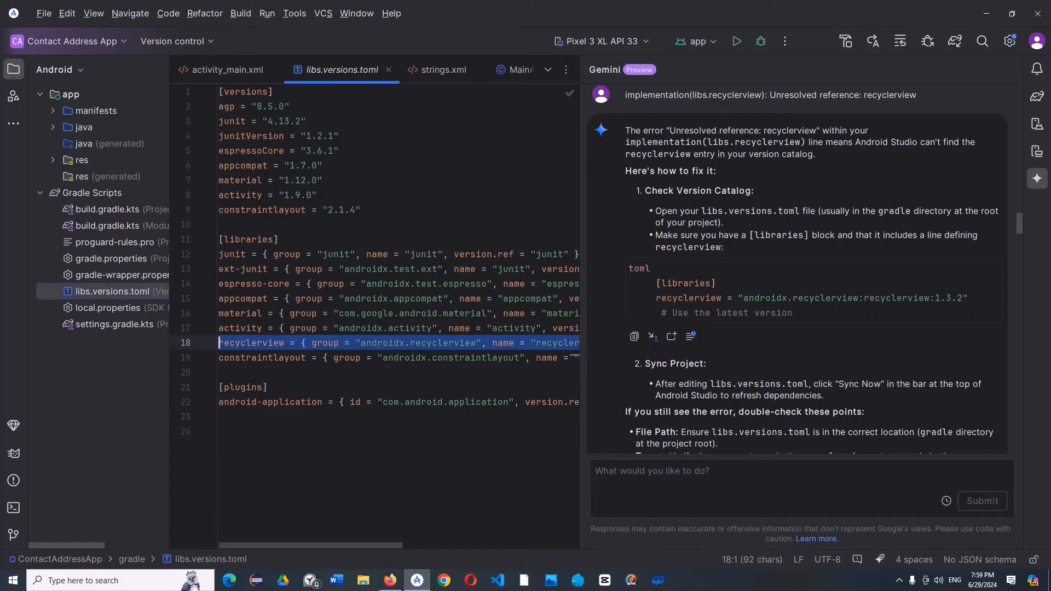
left_click(235, 343)
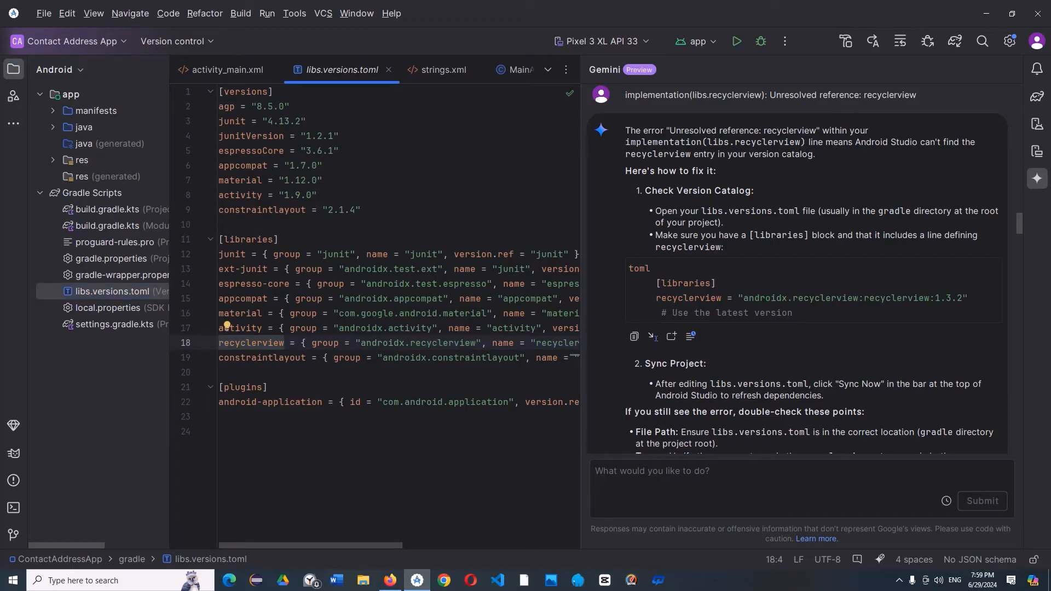
left_click_drag(168, 246, 57, 246)
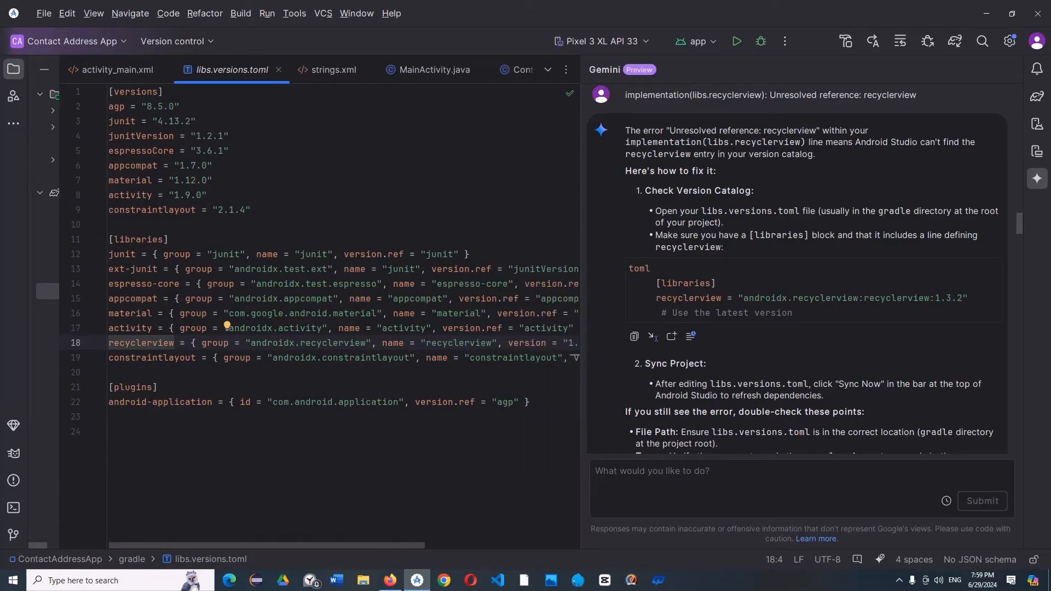
left_click_drag(124, 343, 564, 343)
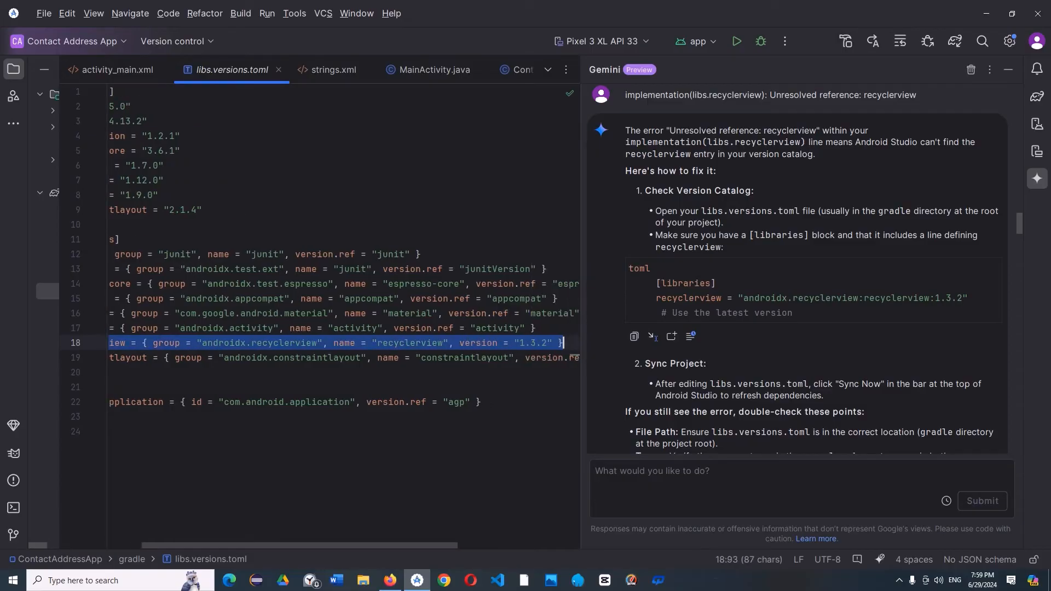
scroll(329, 328, "left", 3)
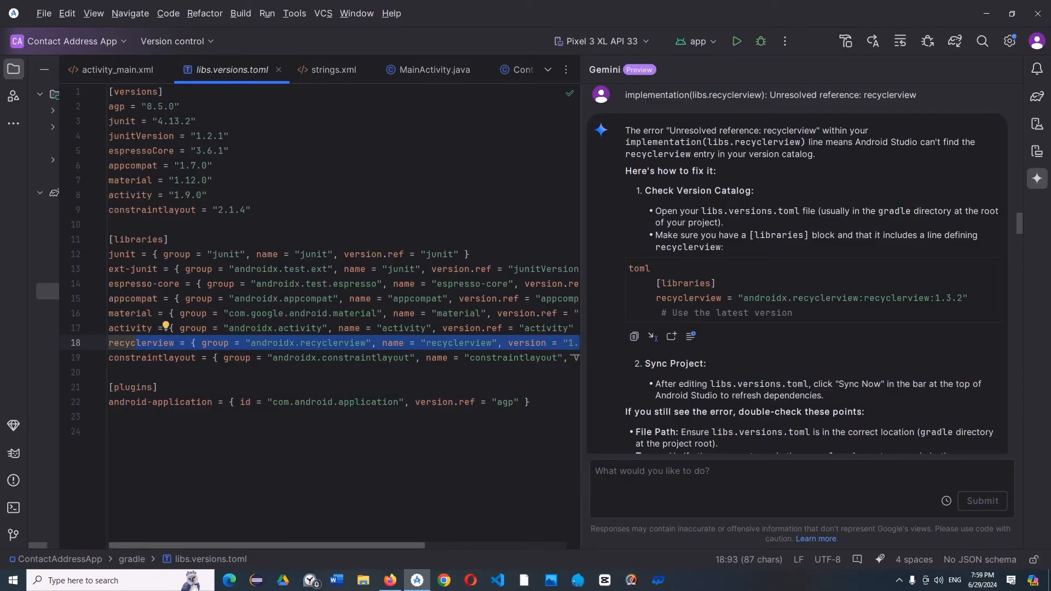
left_click(125, 343)
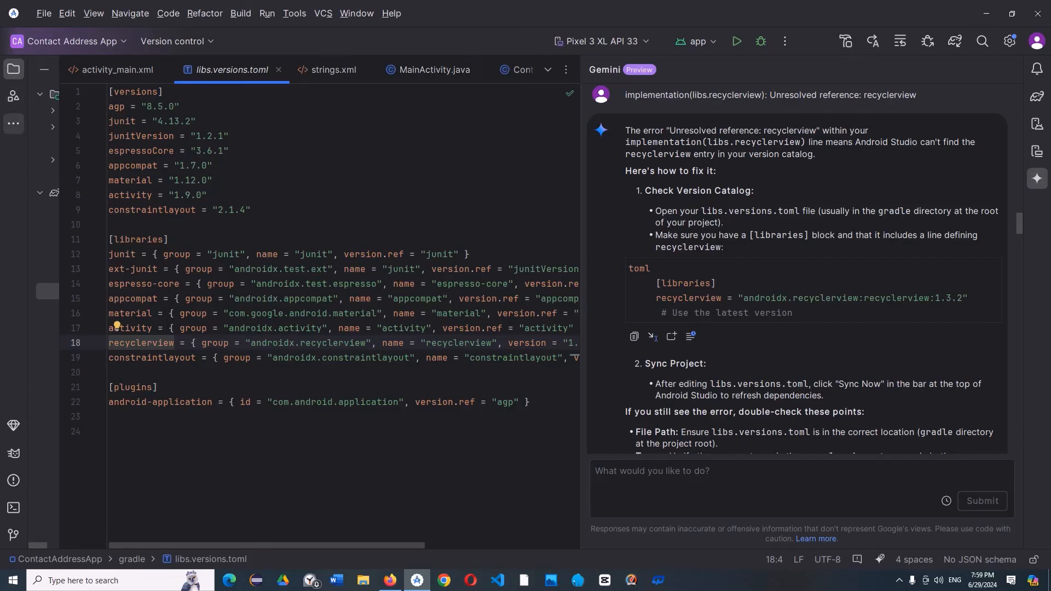
Return to build.gradle.kts and confirm implementation(libs.recyclerview) on line 43 beside Gemini's fix
left_click(13, 69)
left_click(138, 226)
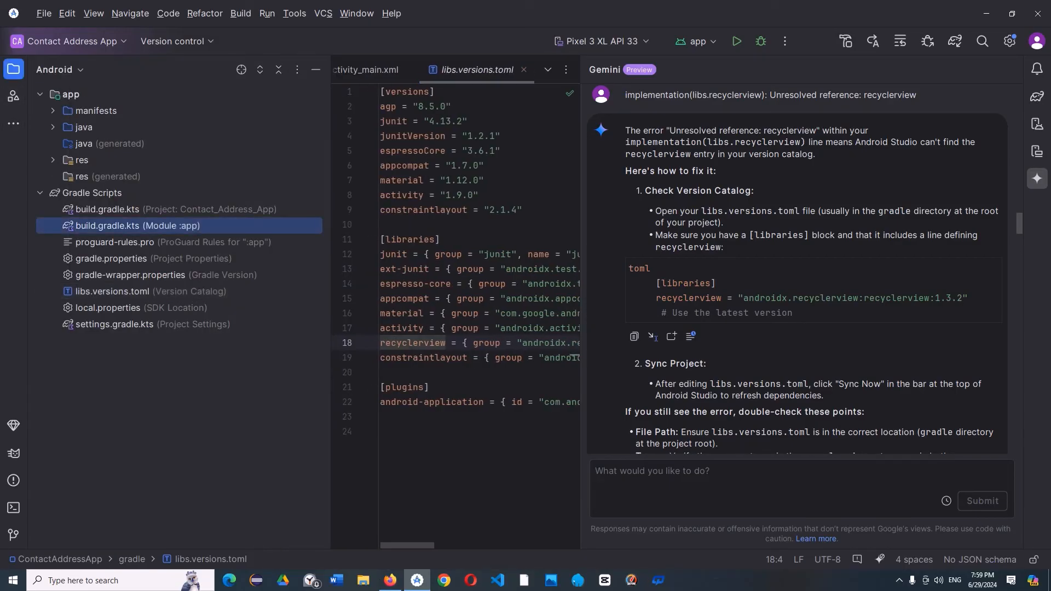
left_click_drag(331, 312, 85, 312)
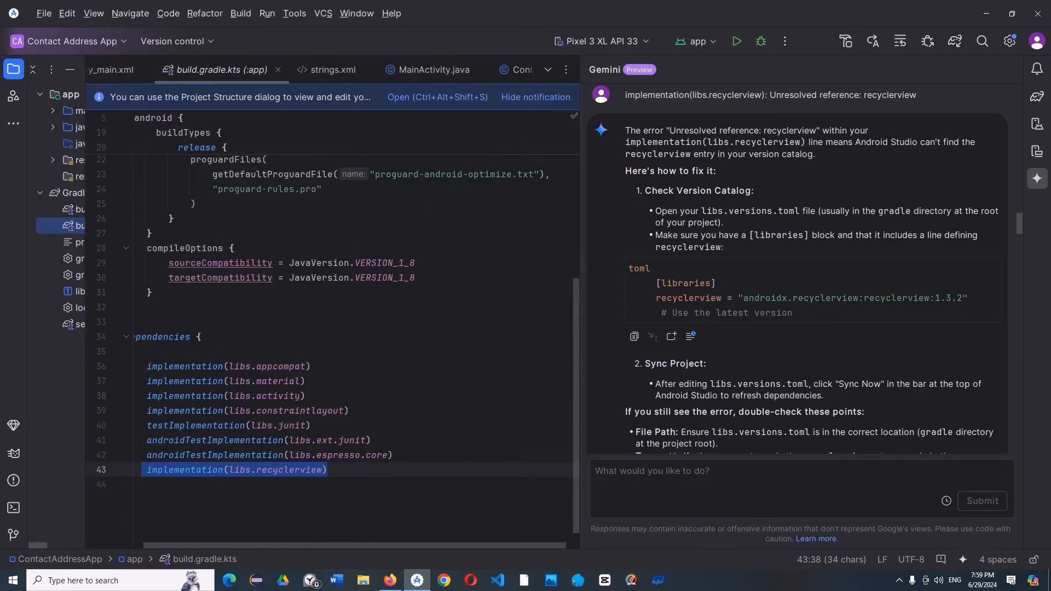
left_click(153, 470)
scroll(329, 370, "down", 1)
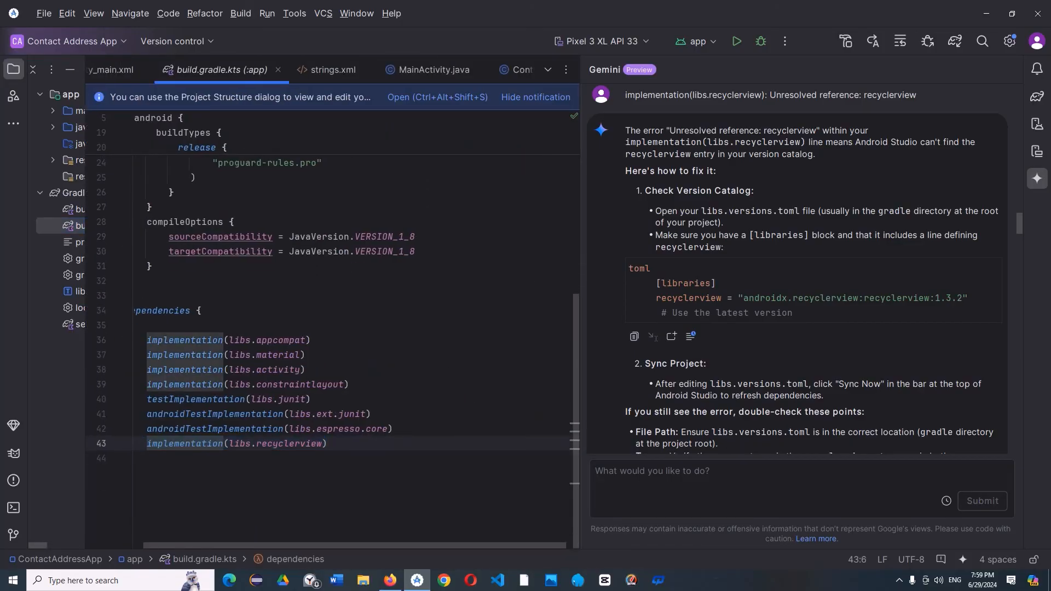
left_click(228, 444)
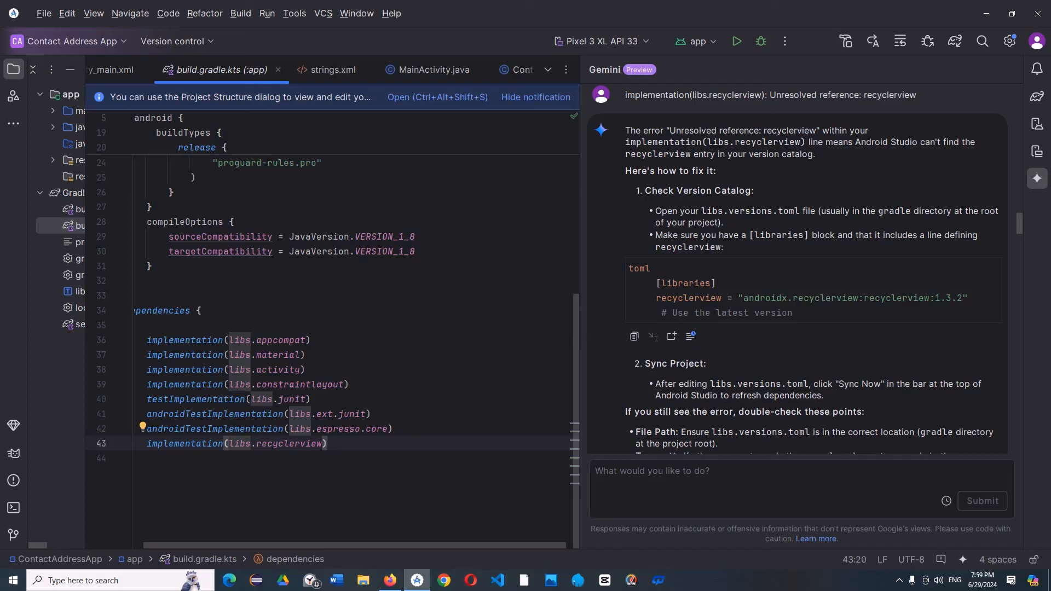
left_click_drag(85, 288, 190, 288)
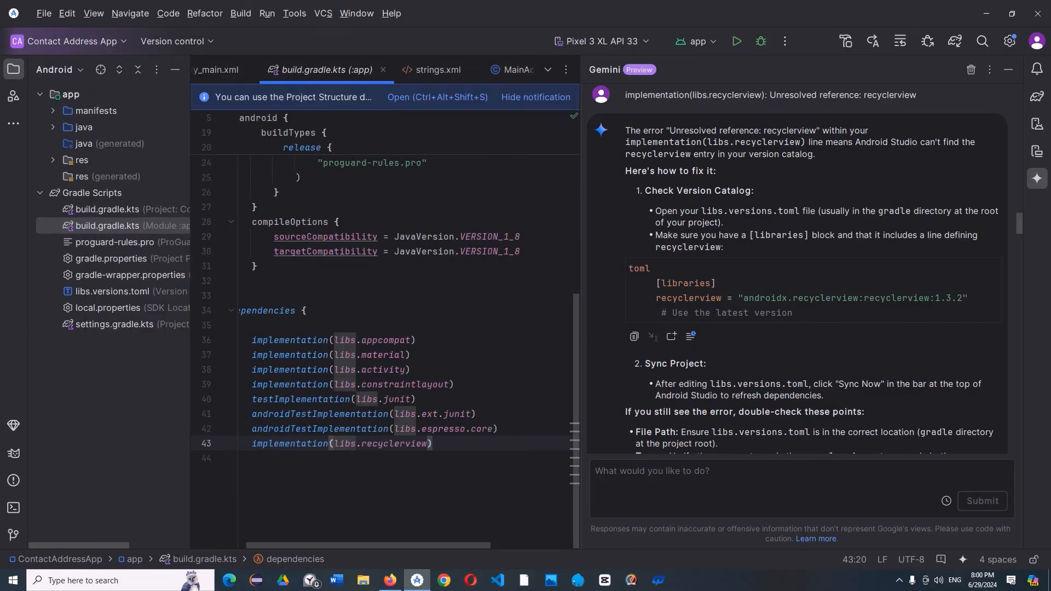